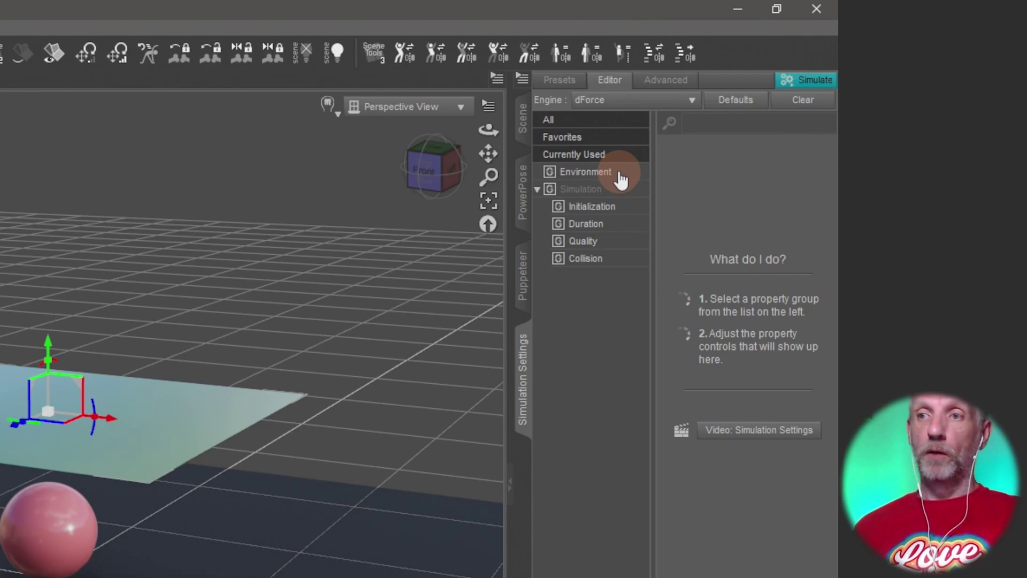
Show the dForce Environment settings with Gravity 1.00 and Air Resistance 0.15.
click(619, 176)
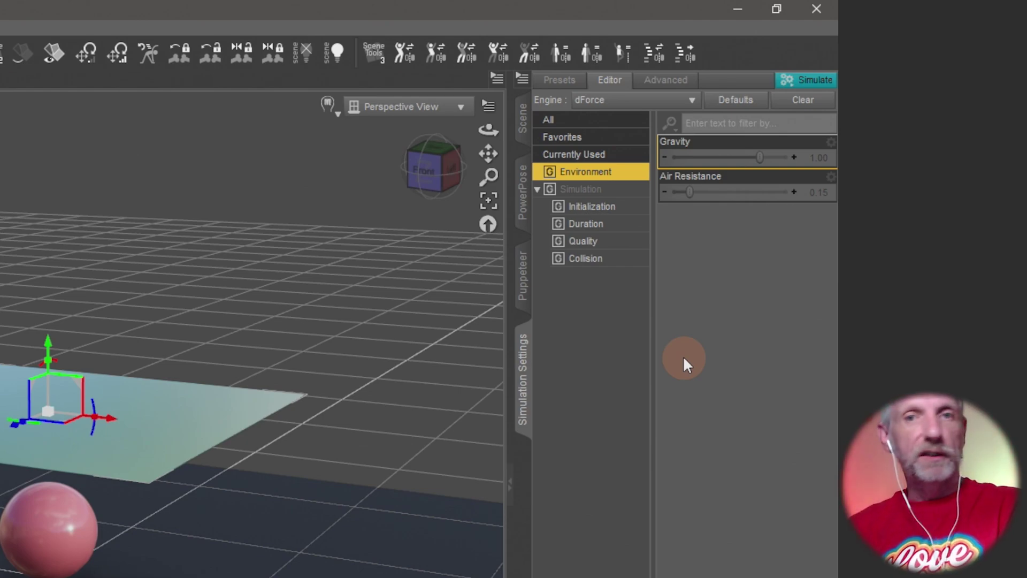
Set Frames To Simulate to Animated (Use Timeline Play Range) under Duration.
click(618, 206)
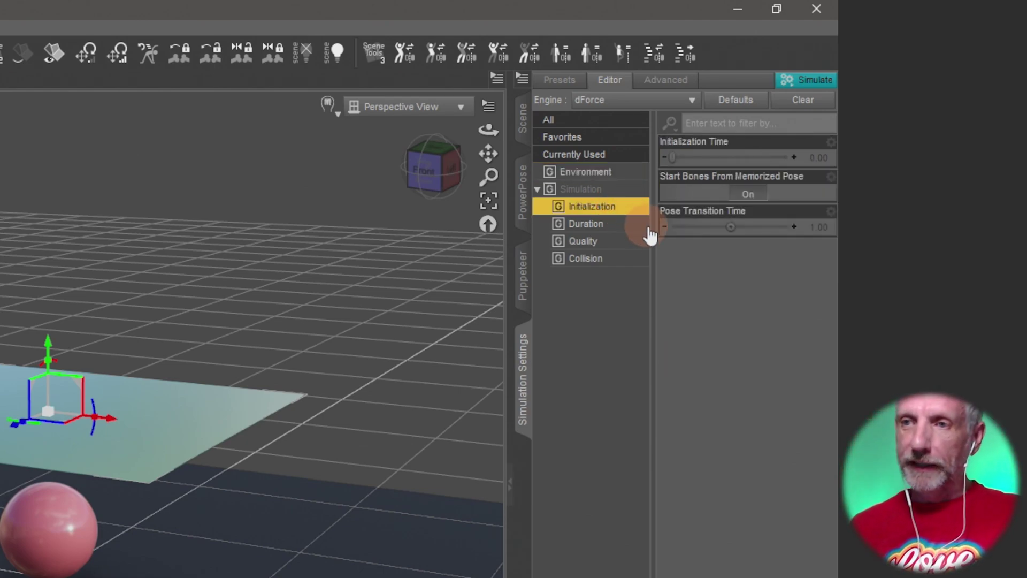
click(626, 227)
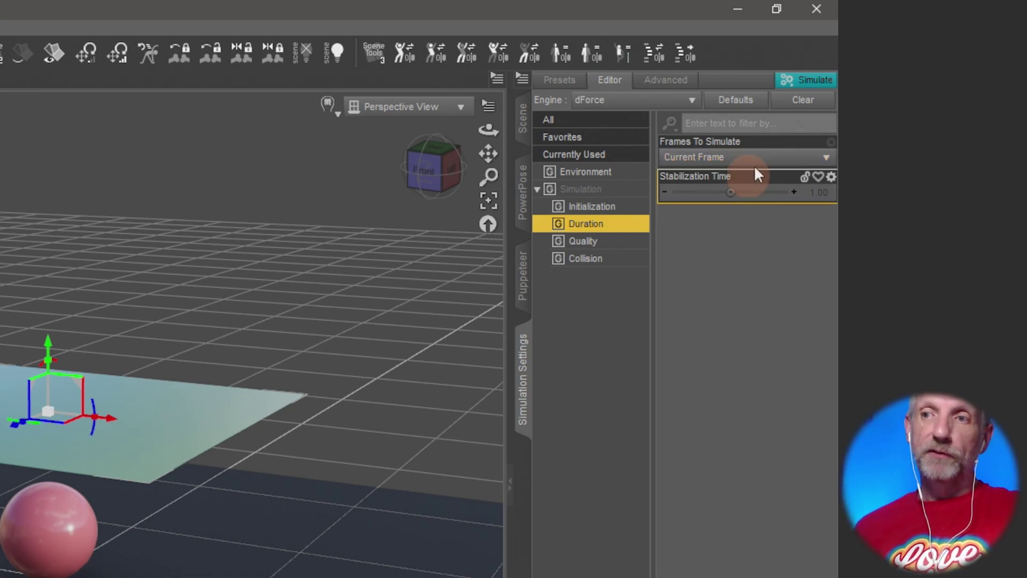
click(770, 159)
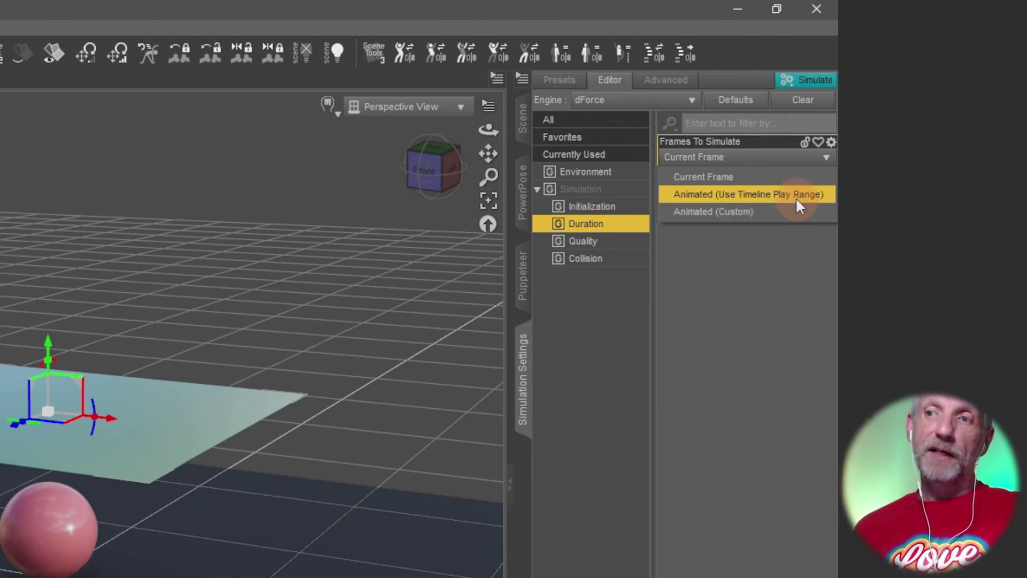
click(795, 197)
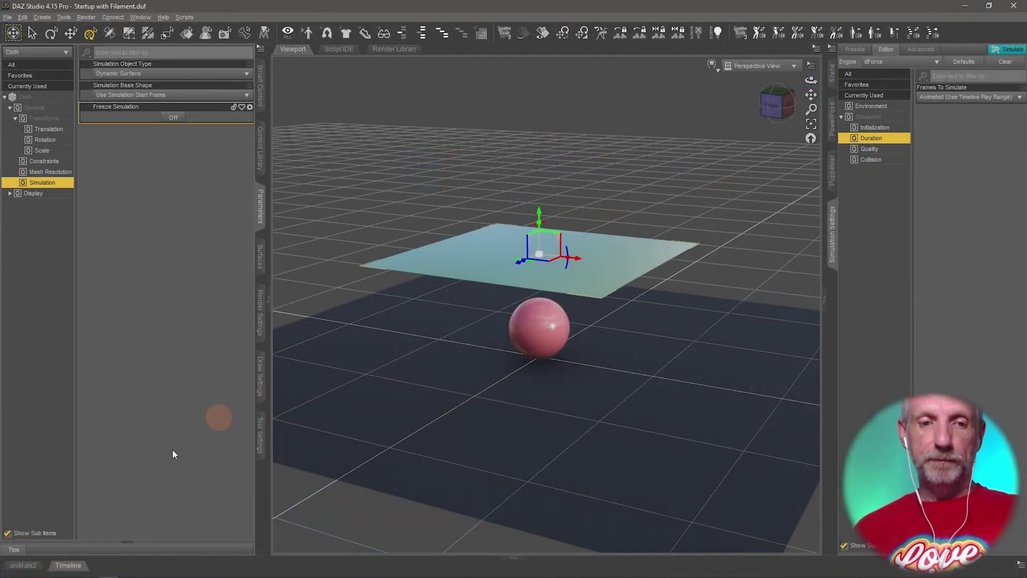
click(68, 565)
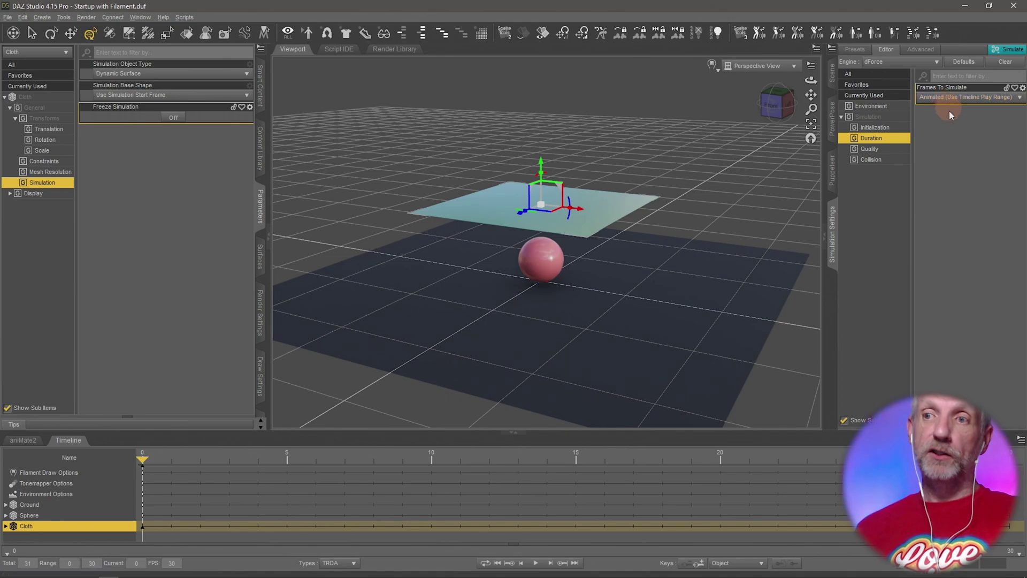
Simulate the cloth over the 0–30 range and scrub back to review the drape.
click(1009, 50)
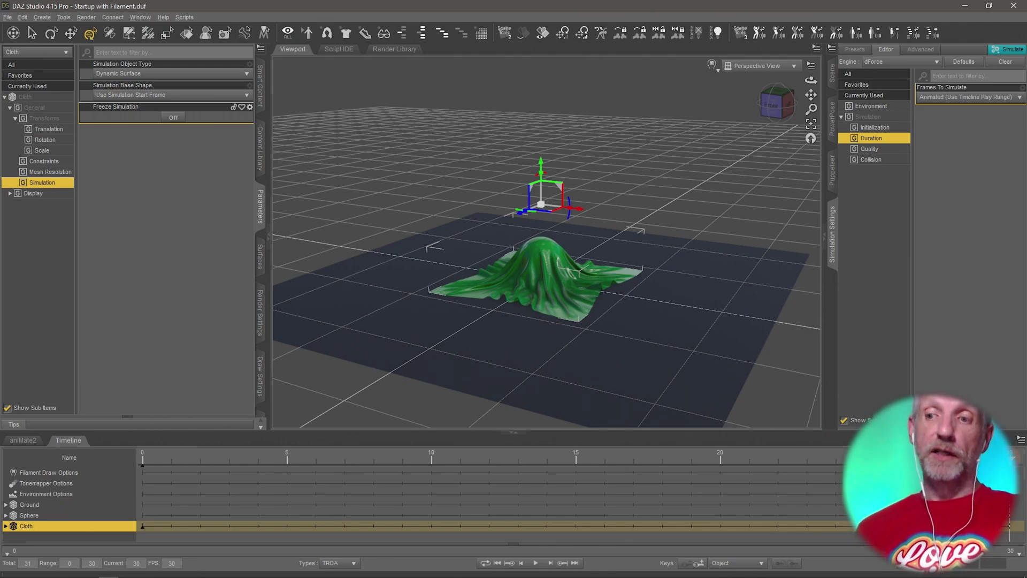
mouse_move(1009, 460)
mouse_down()
mouse_move(829, 464)
mouse_move(745, 452)
mouse_move(657, 464)
mouse_move(779, 460)
mouse_move(557, 448)
mouse_move(820, 457)
mouse_move(449, 463)
mouse_move(1009, 466)
mouse_move(780, 461)
mouse_move(1023, 490)
mouse_move(792, 468)
mouse_move(1009, 466)
mouse_up()
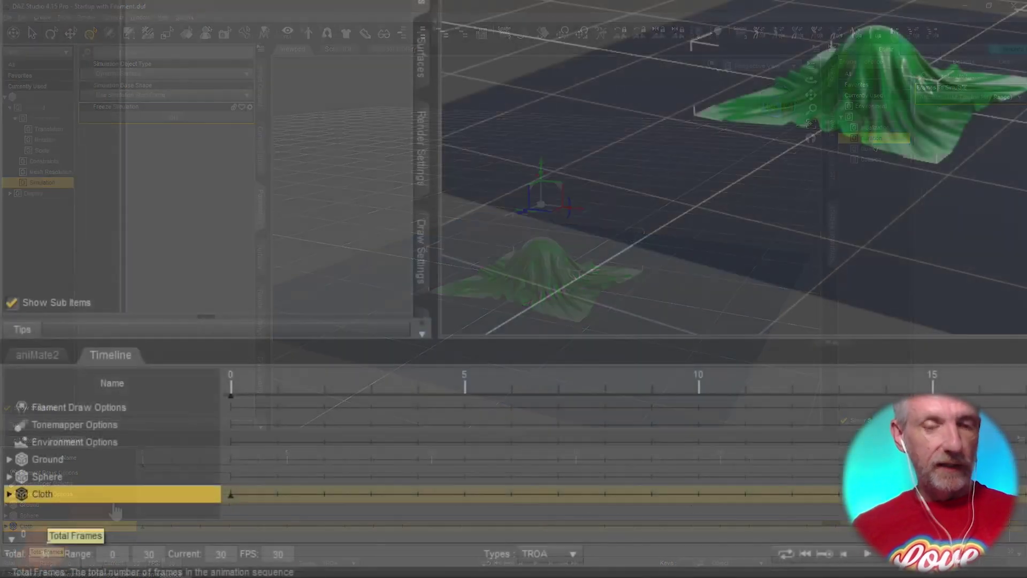
click(27, 562)
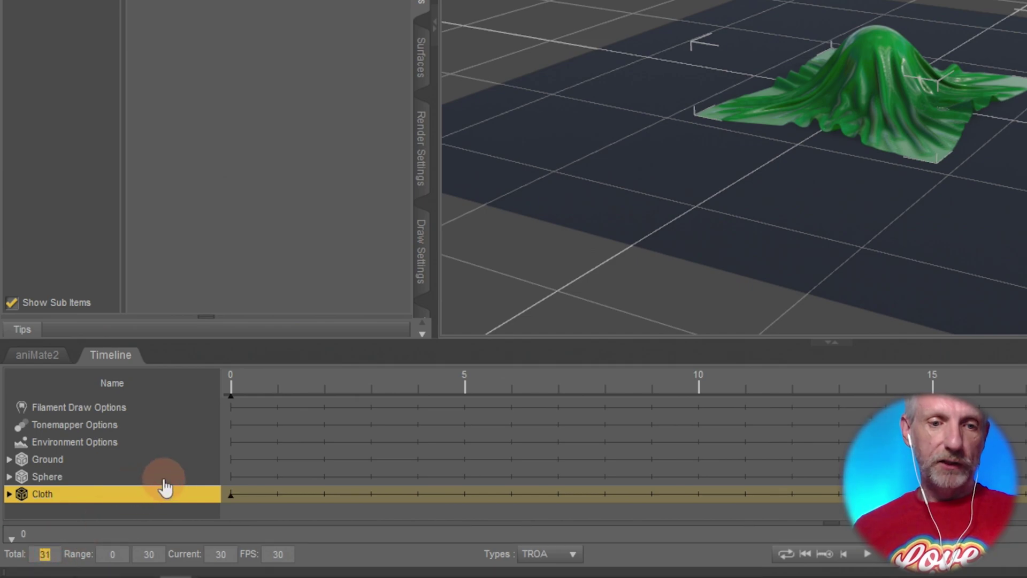
Set the Timeline's Total frames to 91 and rewind the playhead to frame 0.
text(91)
key(Return)
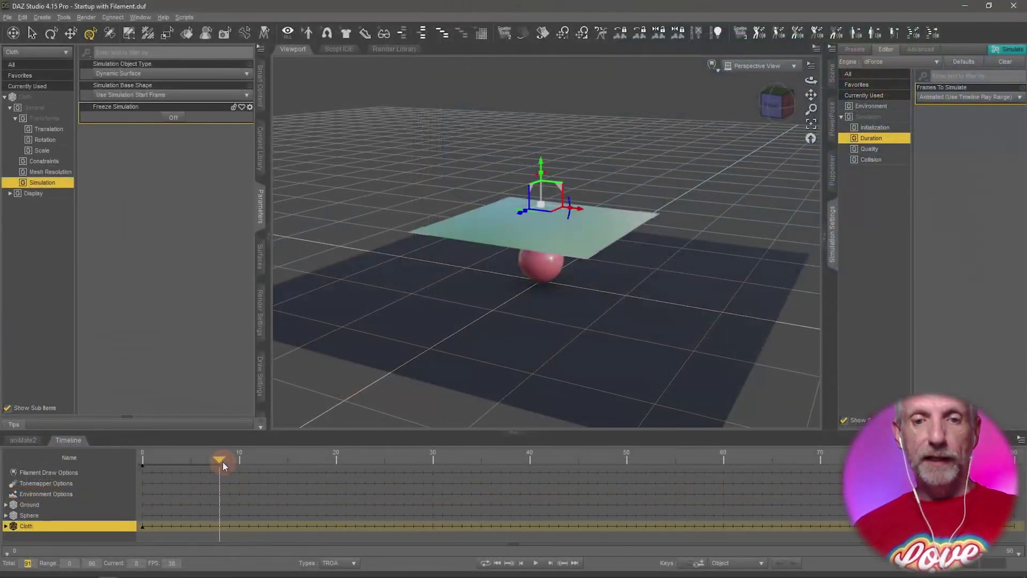
drag(361, 389, 253, 398)
drag(157, 467, 98, 467)
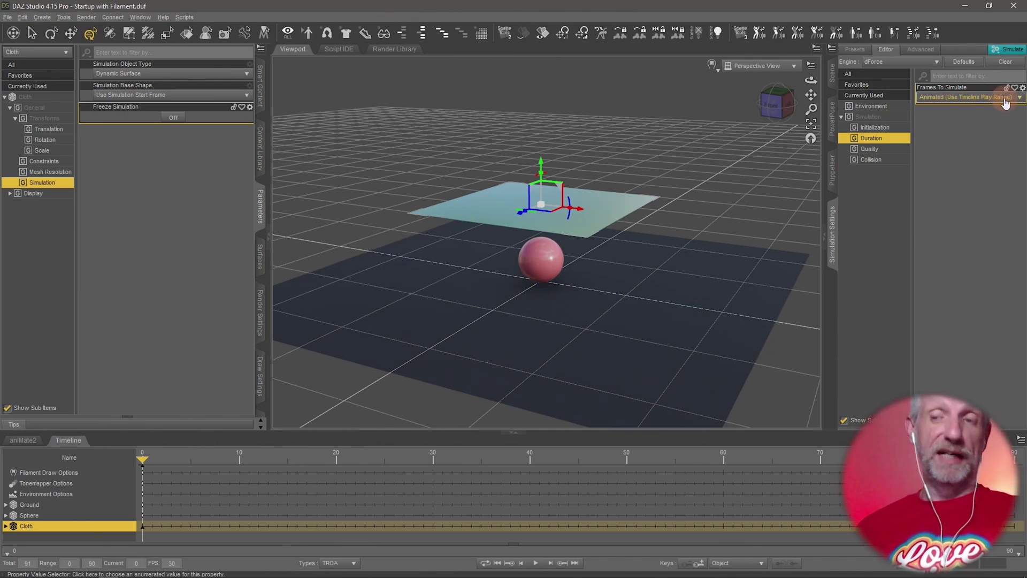
Re-simulate over 91 frames, then scrub to an early frame and orbit closer to the cloth.
click(1013, 49)
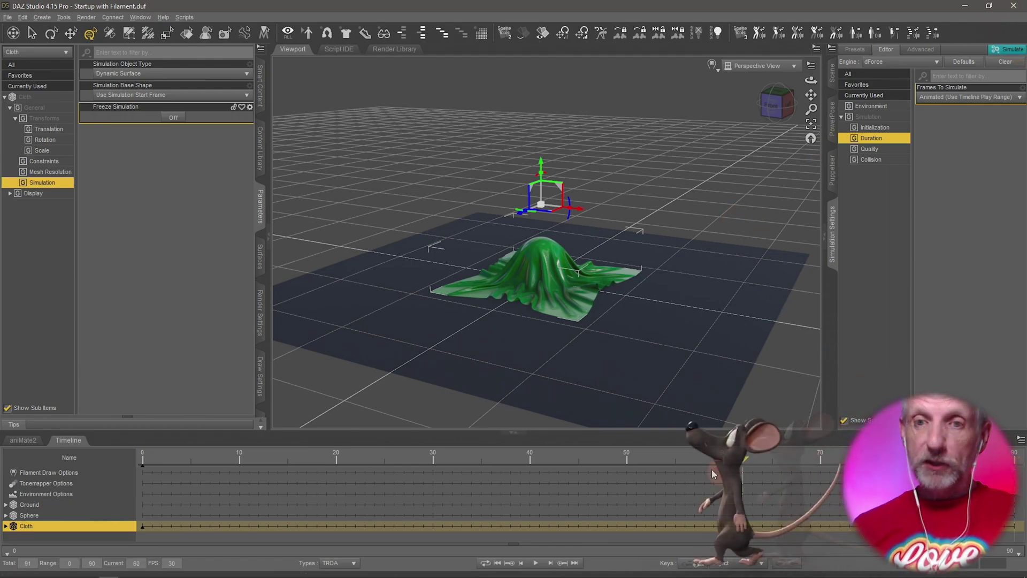
drag(470, 486, 328, 476)
drag(447, 241, 451, 254)
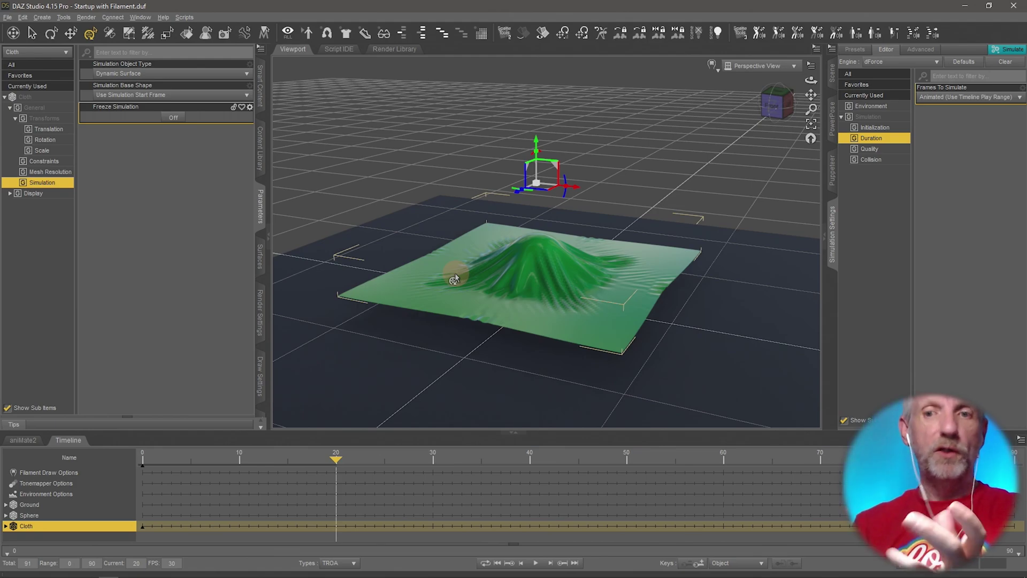
click(833, 74)
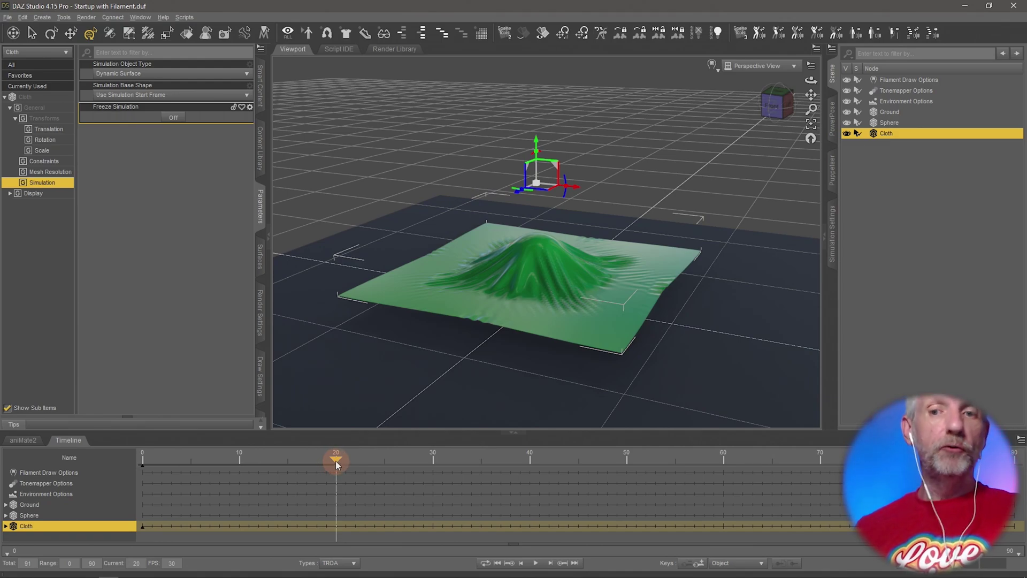
Hide the Ground node in the Scene list, leaving only the draped cloth at frame 20.
mouse_move(336, 460)
mouse_down()
mouse_move(281, 462)
mouse_move(329, 464)
mouse_up()
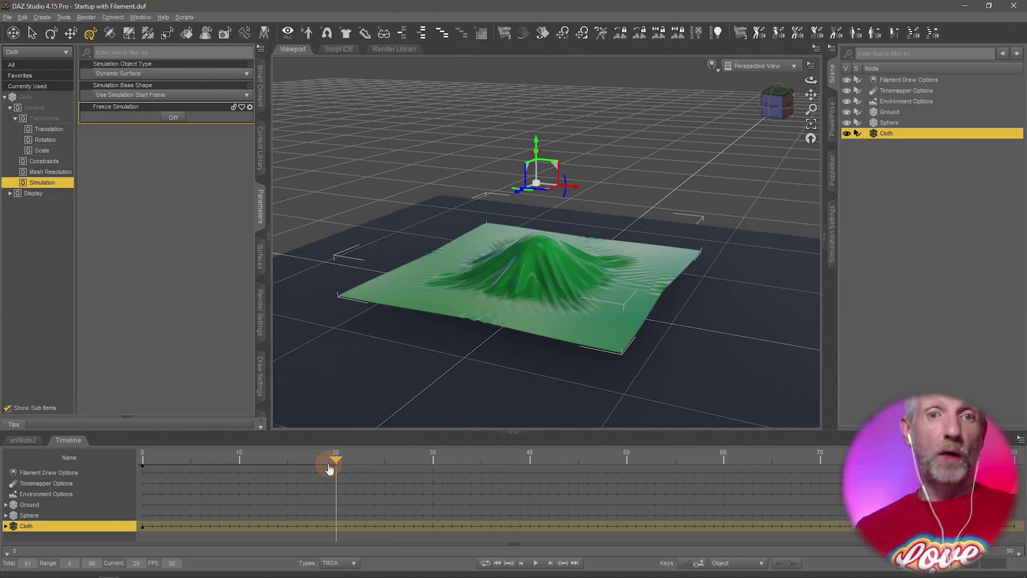
alt+drag(487, 351, 627, 300)
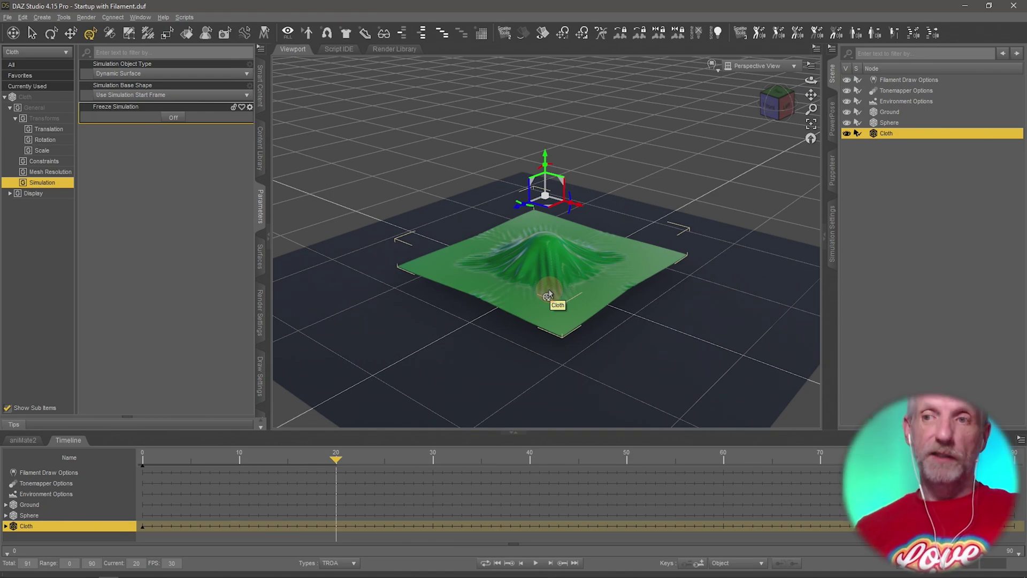
click(847, 112)
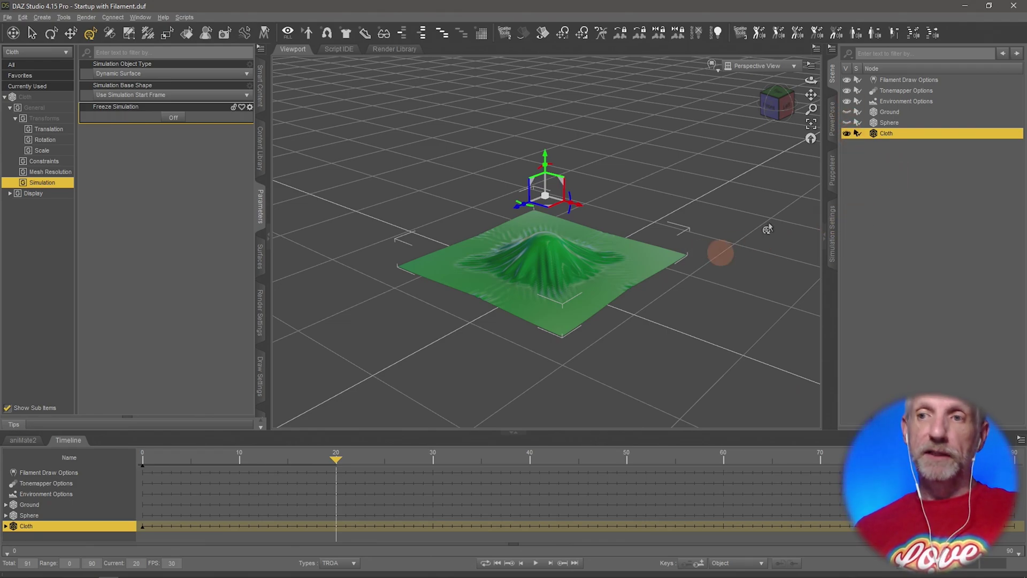
drag(694, 186, 665, 179)
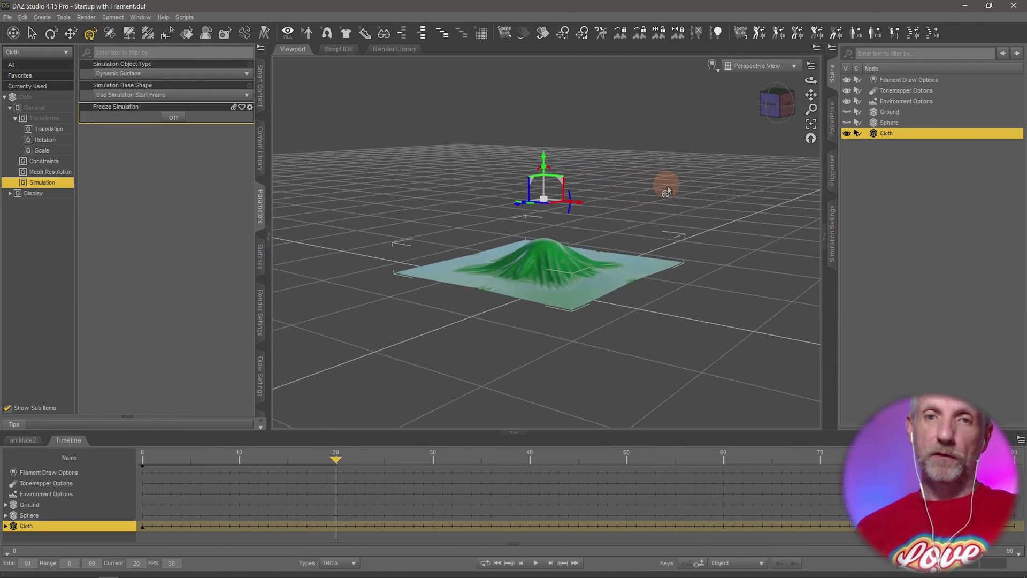
click(8, 19)
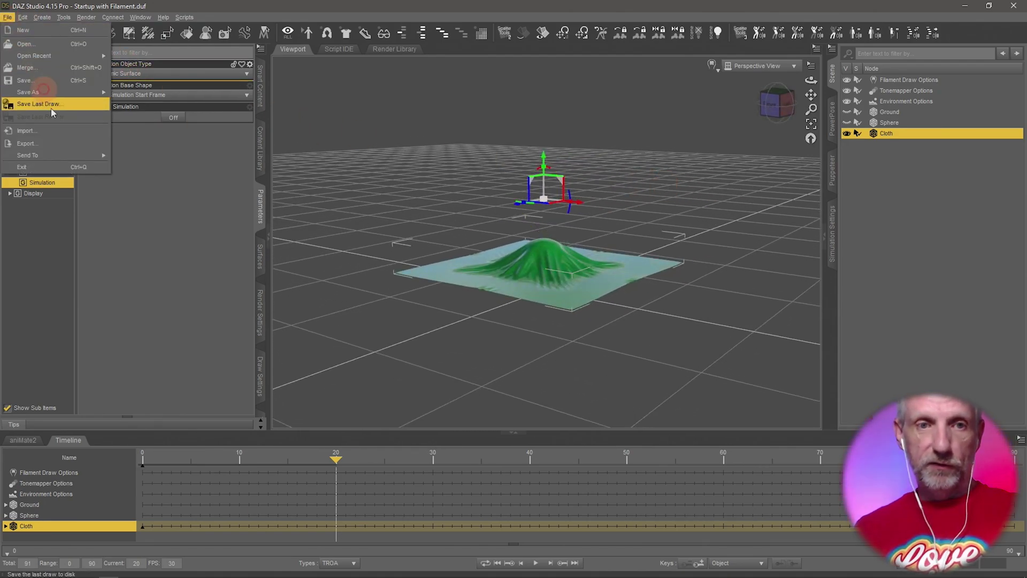
Export the cloth as Cloth Drape.obj into a new Desktop folder 'dForce Stream', accepting OBJ options.
click(56, 135)
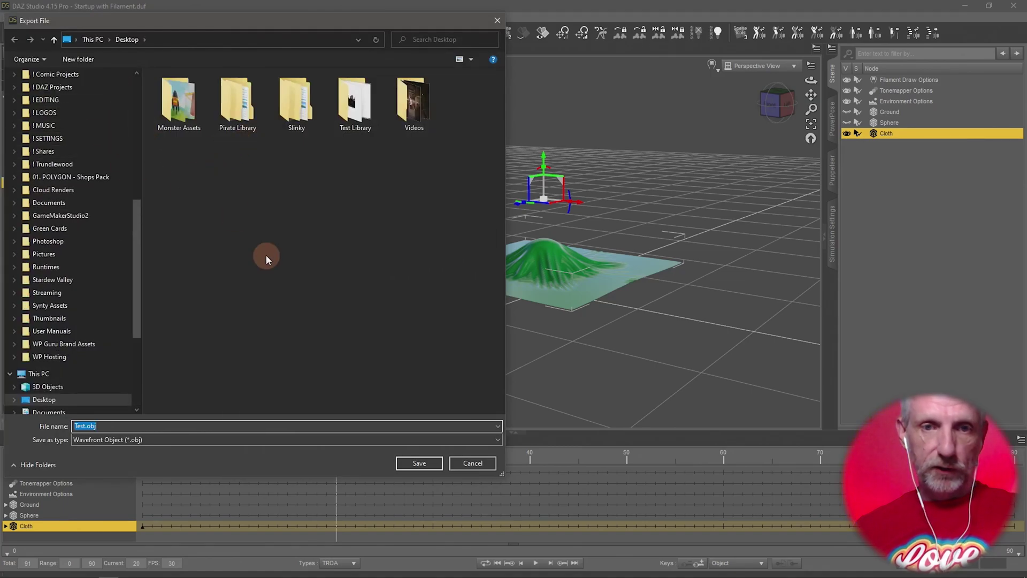
right_click(266, 257)
click(317, 337)
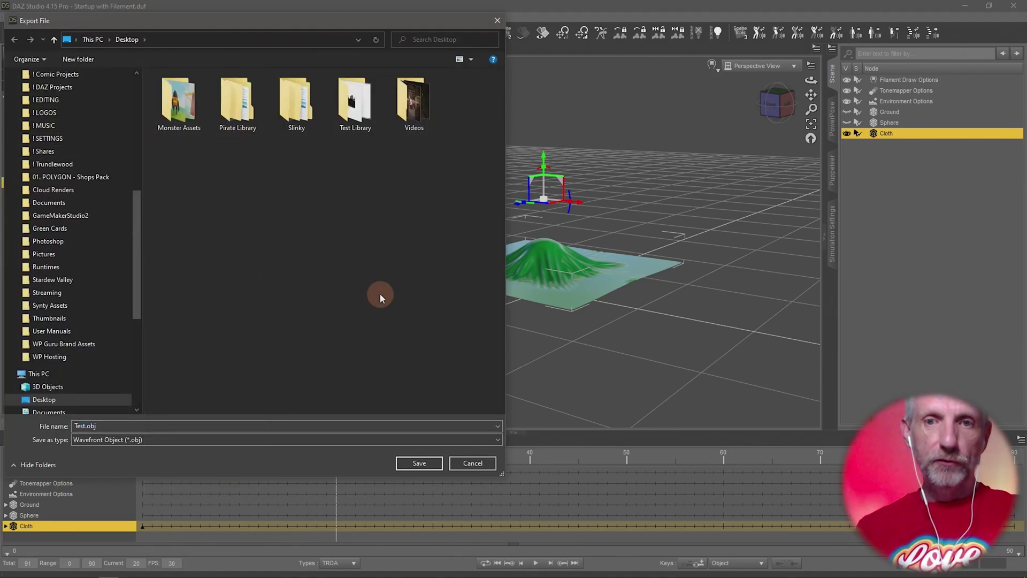
key(ctrl+shift+n)
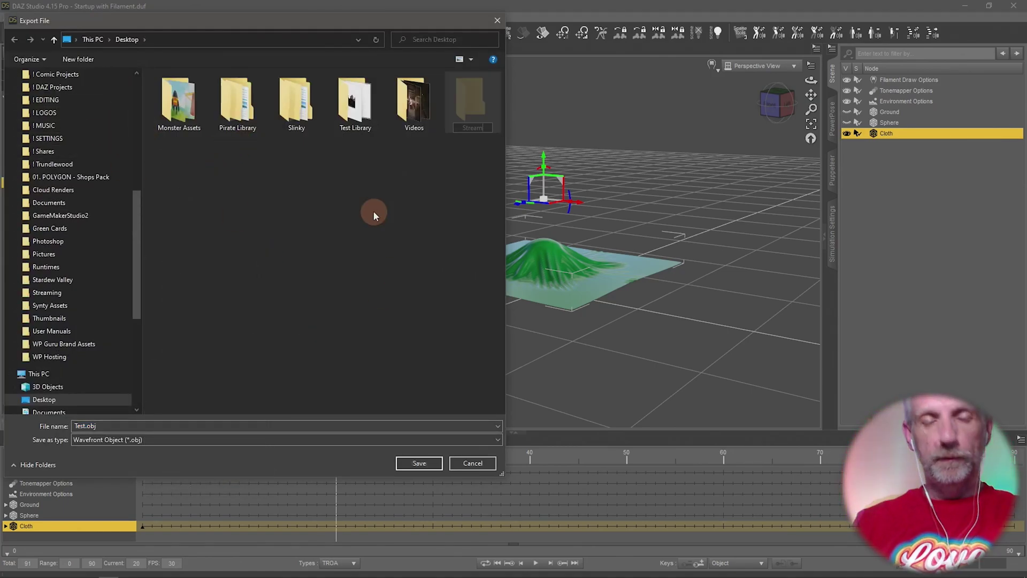
text(Stream)
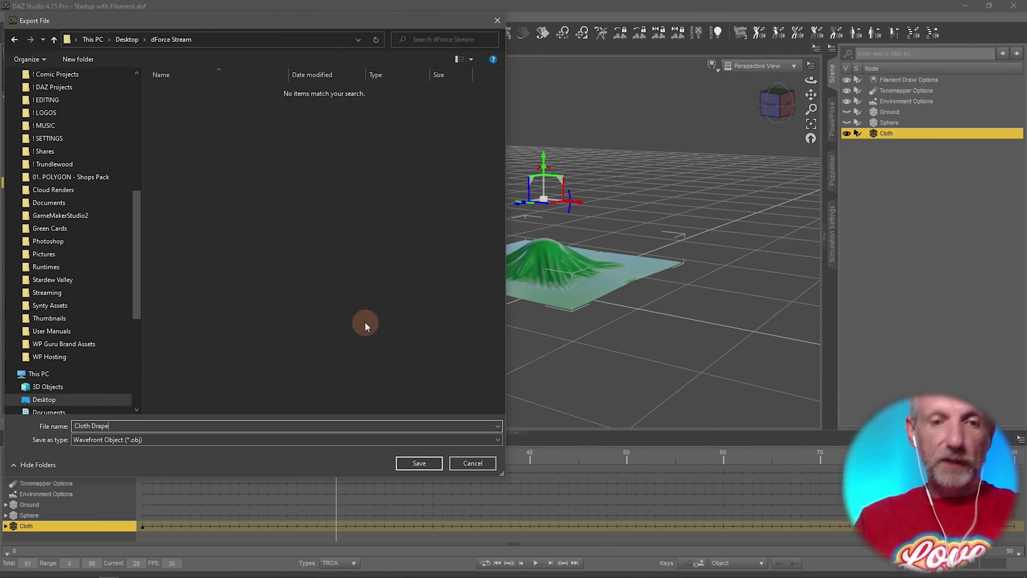
key(Return)
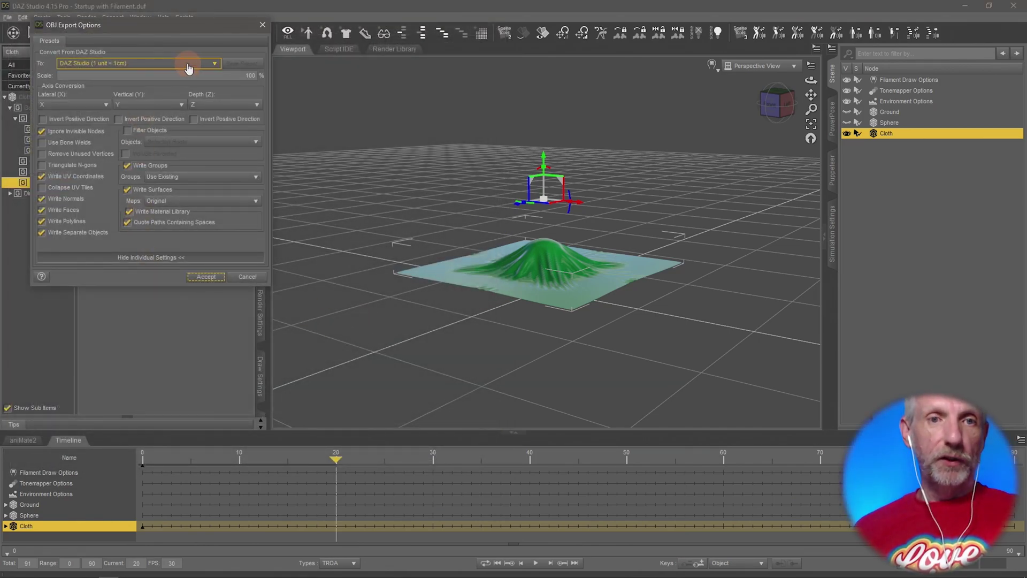
click(188, 67)
click(208, 278)
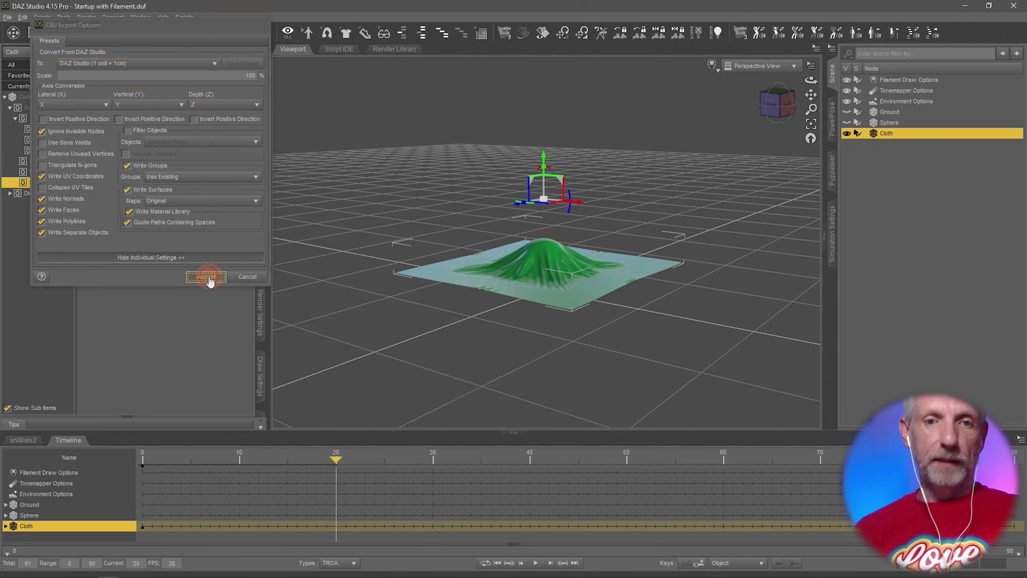
click(207, 279)
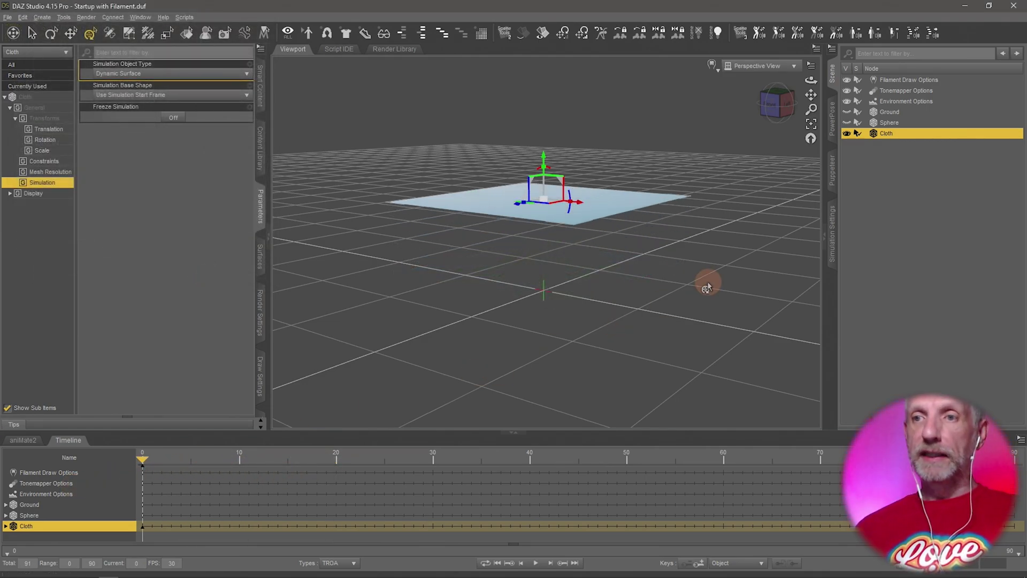
Clear the simulation so the cloth lies flat at frame 0, and make the Ground visible again.
click(833, 234)
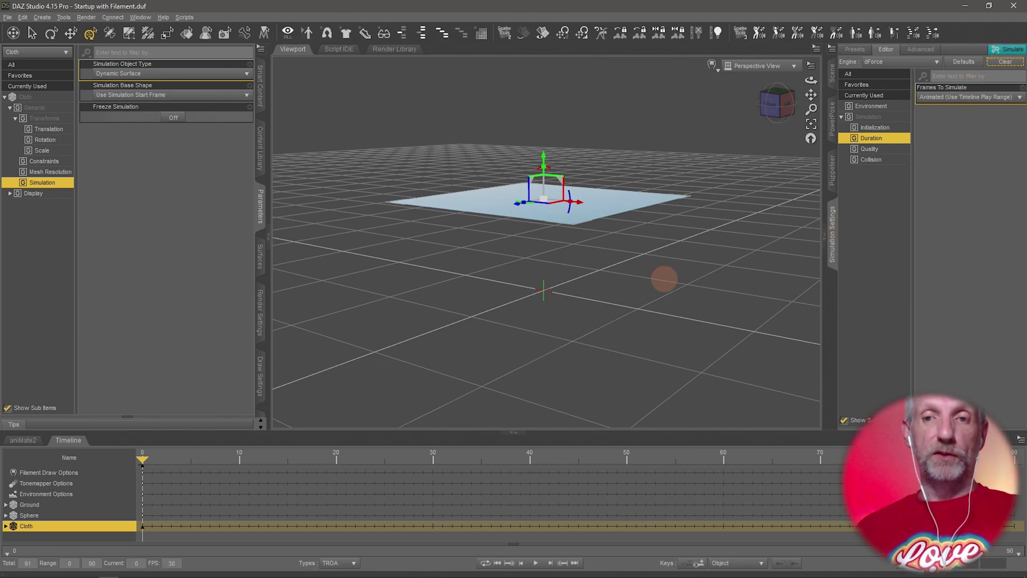
alt+drag(663, 278, 664, 277)
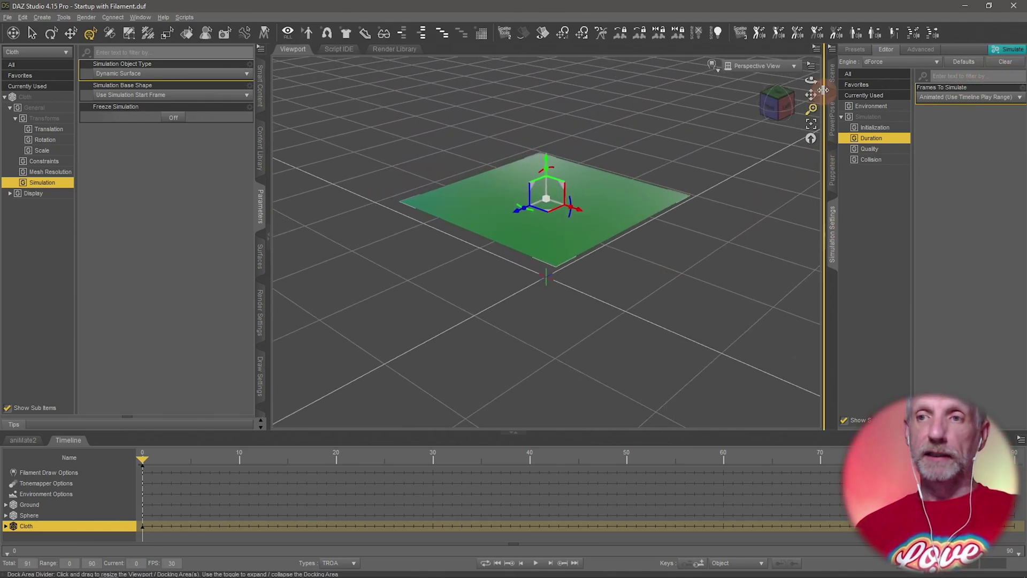
click(832, 74)
click(847, 113)
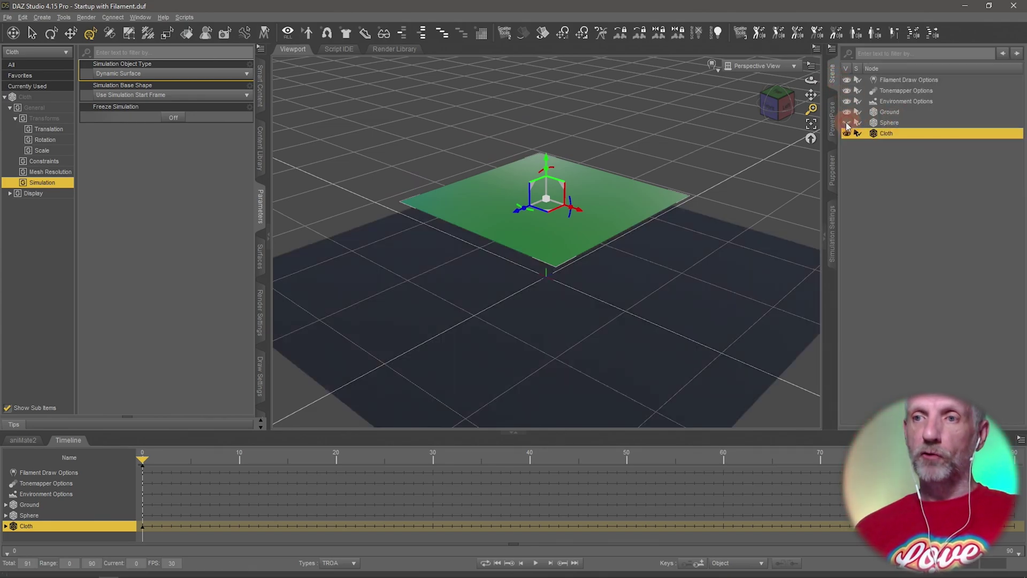
alt+drag(694, 248, 656, 234)
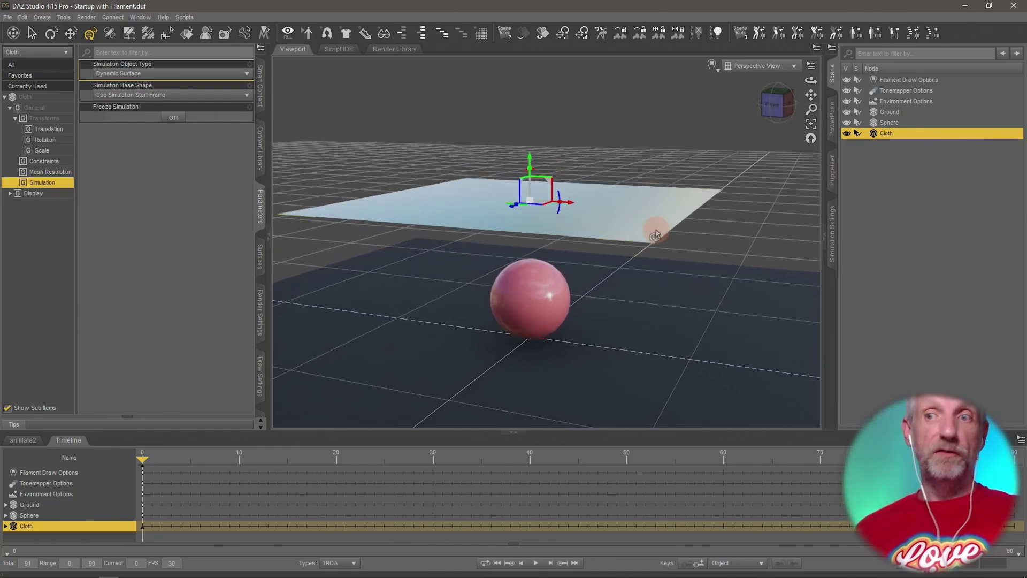
click(22, 17)
Load Cloth Drape.obj from dForce Stream in Morph Loader Pro with Reverse Deformations set to Yes.
mouse_move(66, 102)
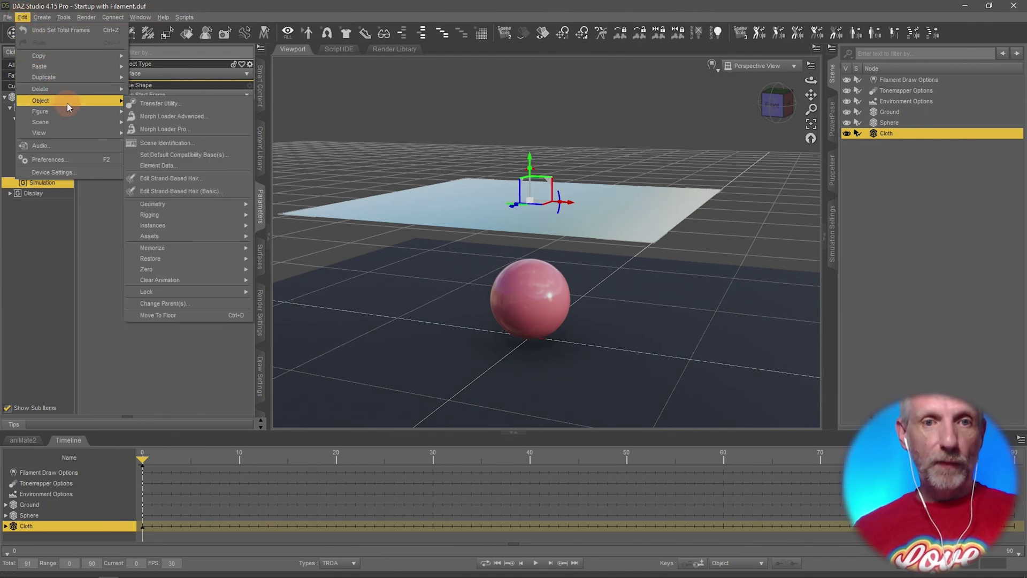
click(186, 129)
click(265, 154)
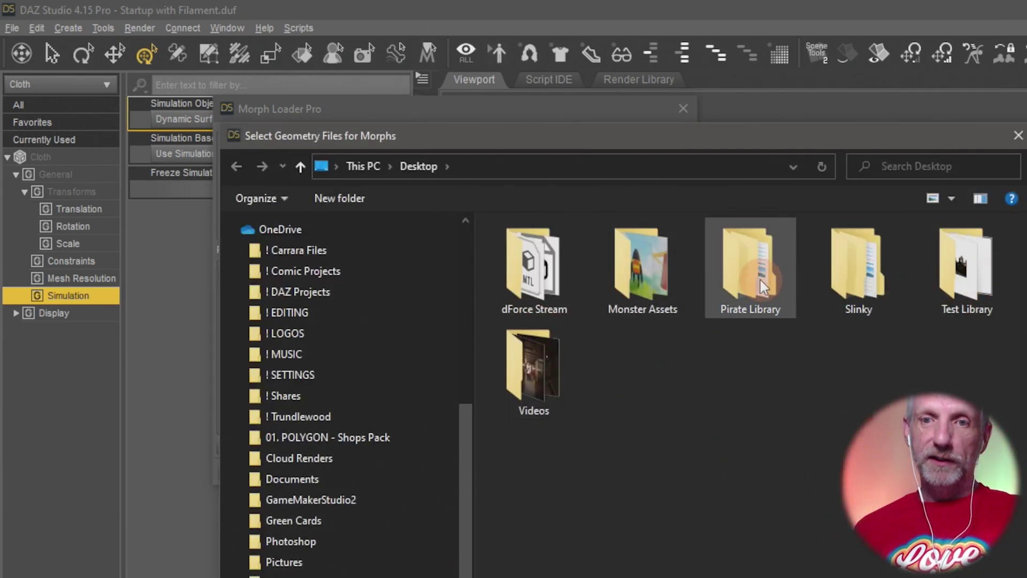
double_click(535, 267)
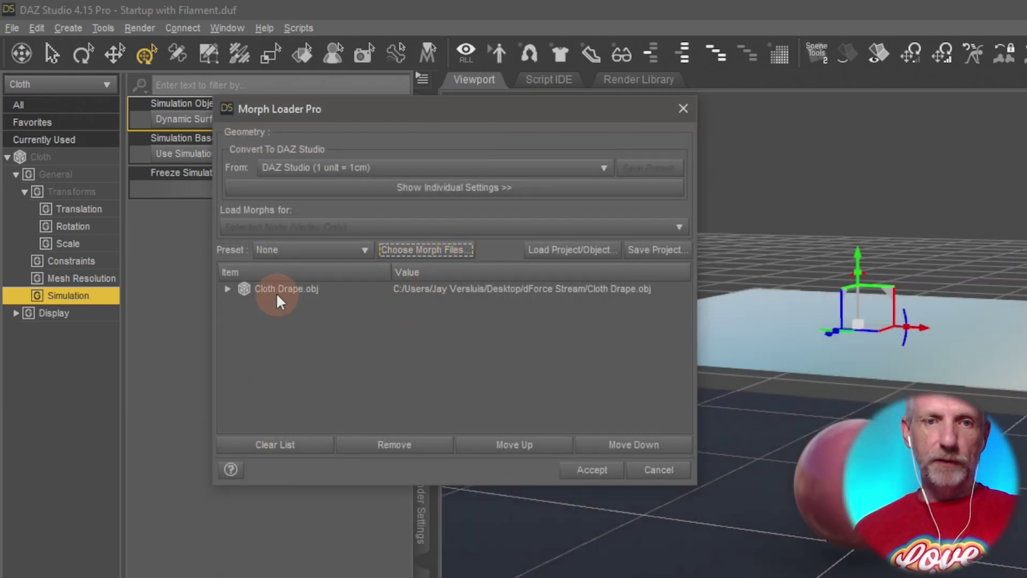
click(228, 289)
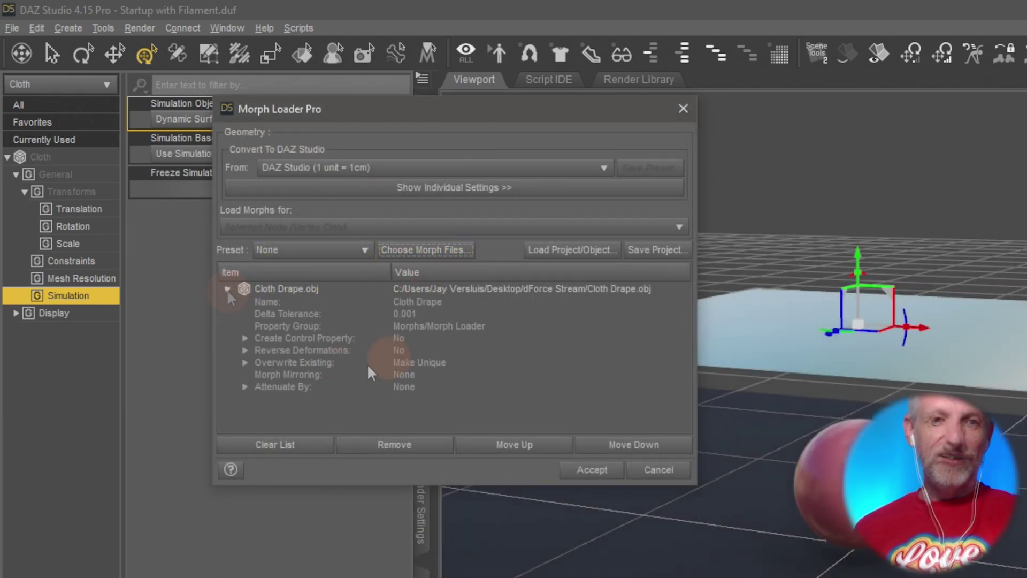
click(398, 350)
click(423, 360)
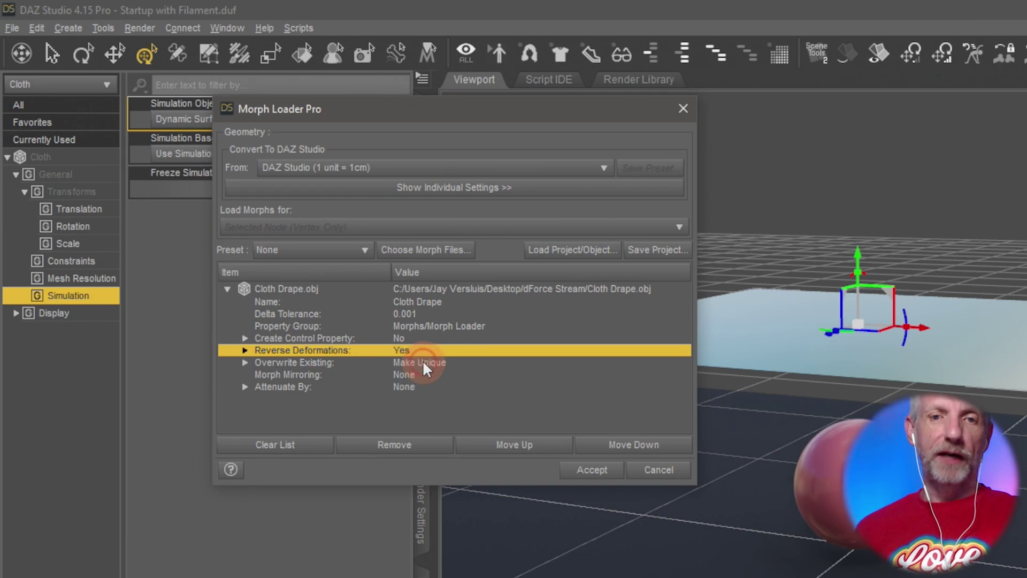
click(606, 476)
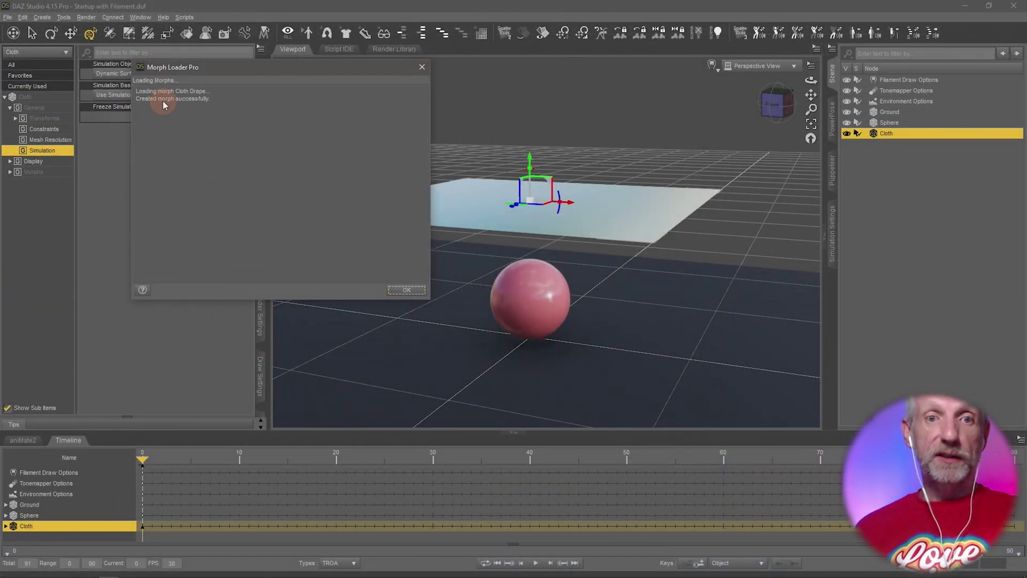
click(406, 290)
click(24, 171)
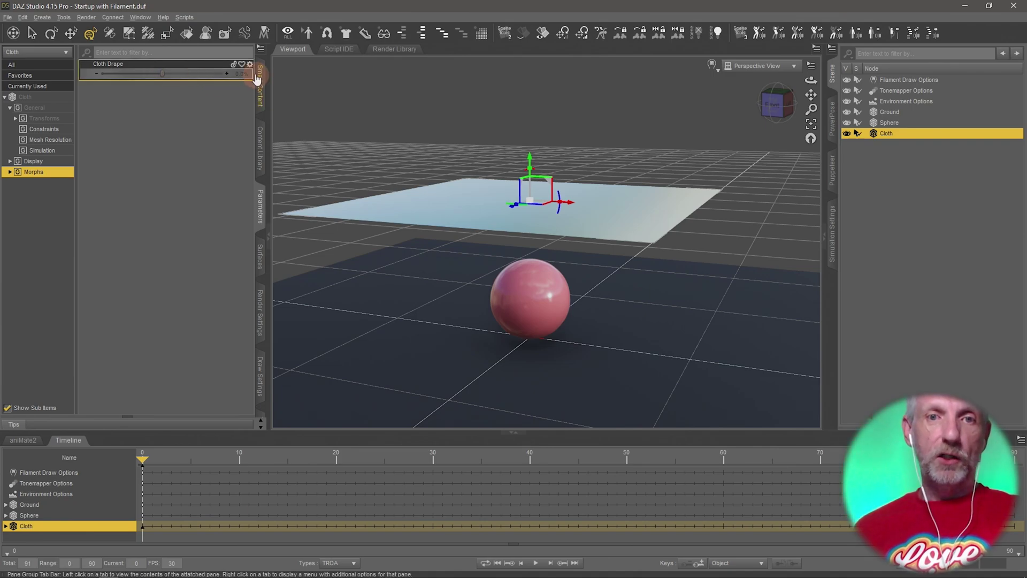
Slide Cloth Drape between -100% and 100%, then open its Parameter Settings to check limits.
drag(164, 75, 263, 90)
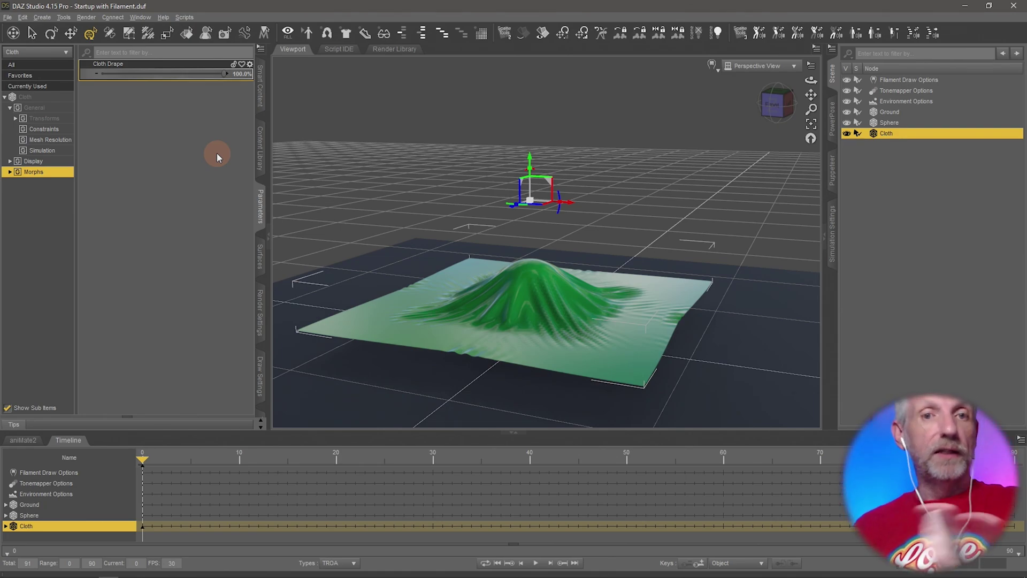
drag(223, 76, 67, 110)
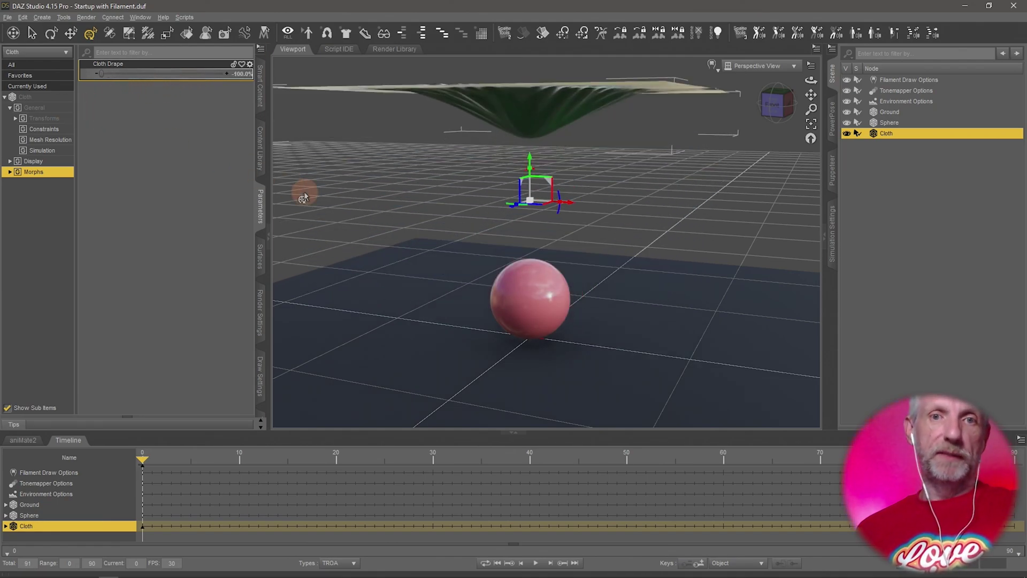
drag(304, 192, 326, 193)
drag(97, 81, 237, 98)
click(250, 64)
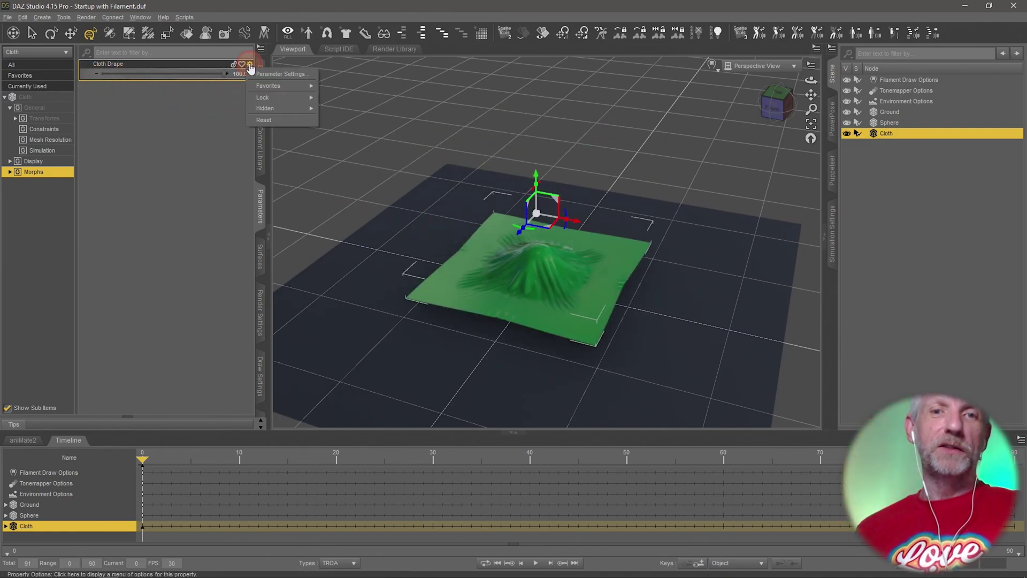
click(281, 74)
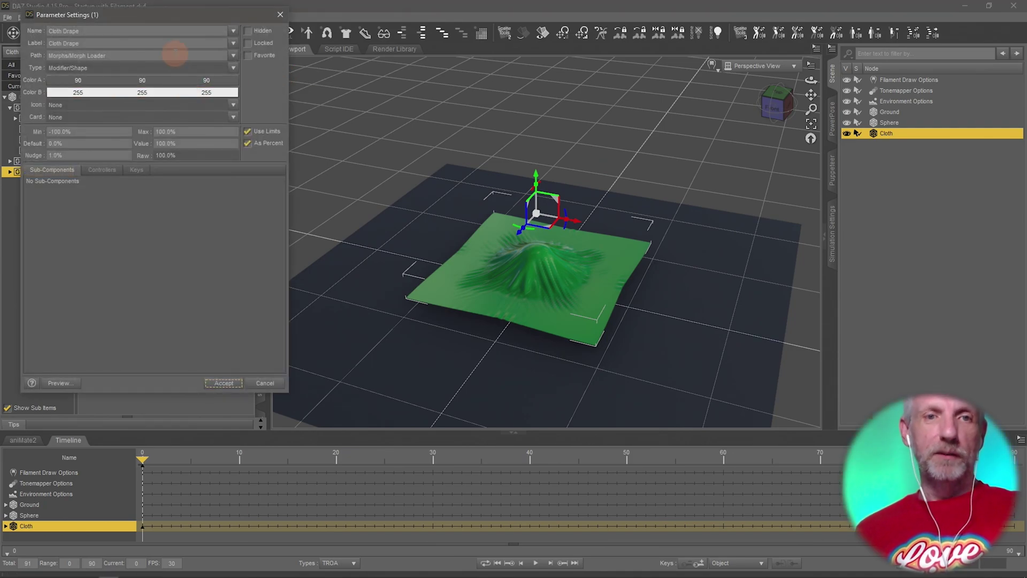